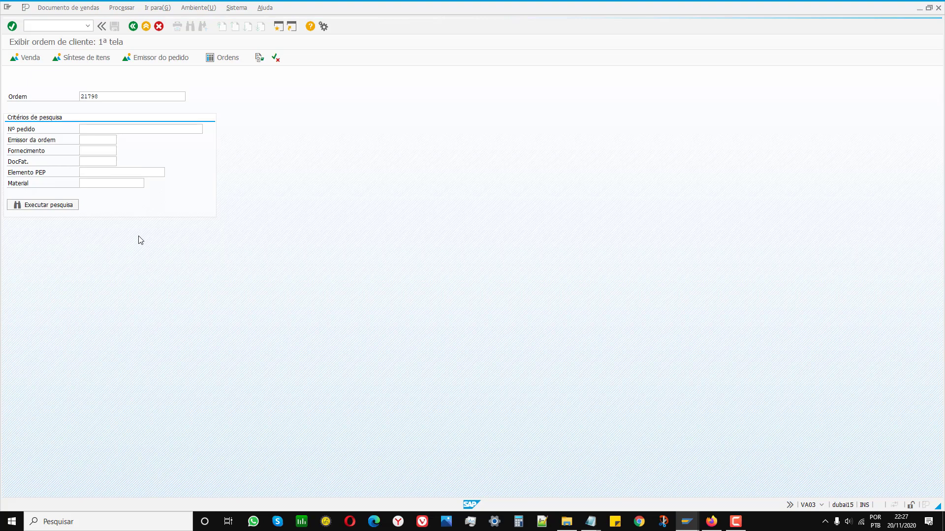
Step: Display the sales order and review its item details, shipping data and ordering party data
{"action": "key", "text": "Return"}
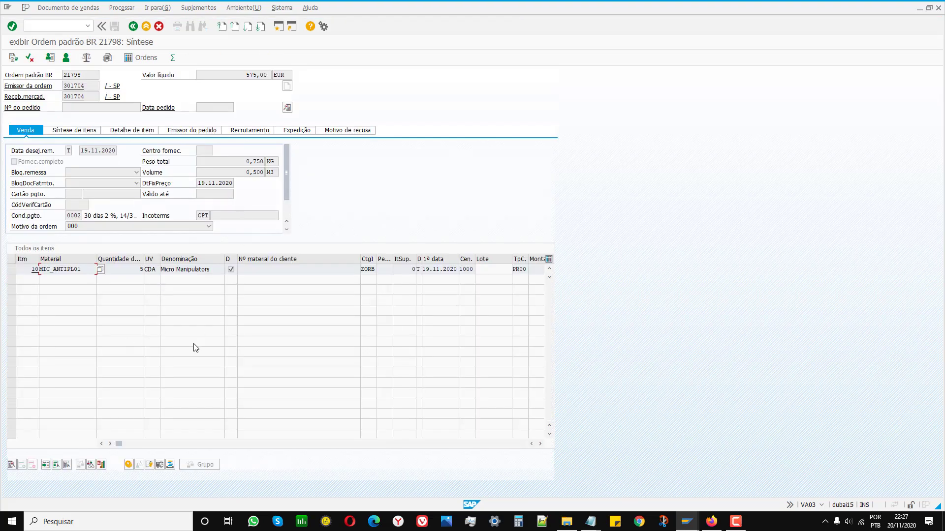
{"action": "left_click", "coordinate": [79, 134]}
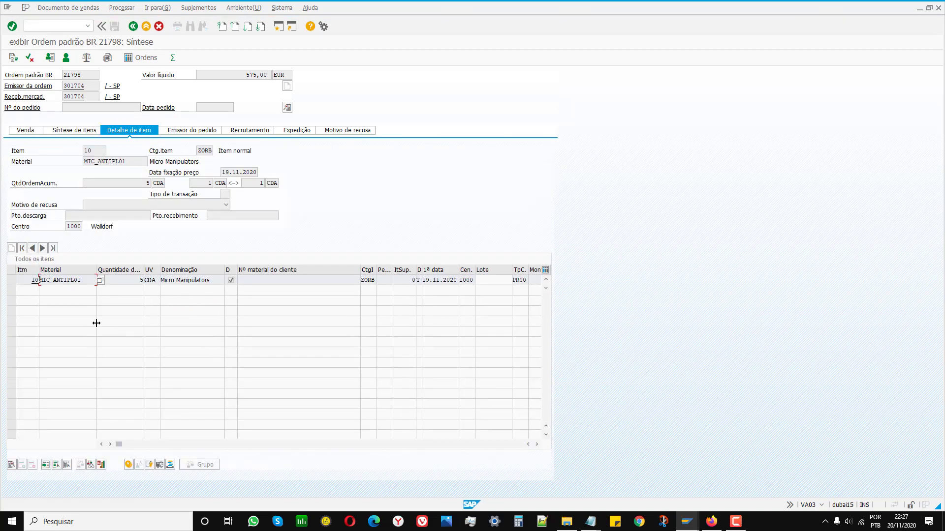
{"action": "left_click", "coordinate": [298, 132]}
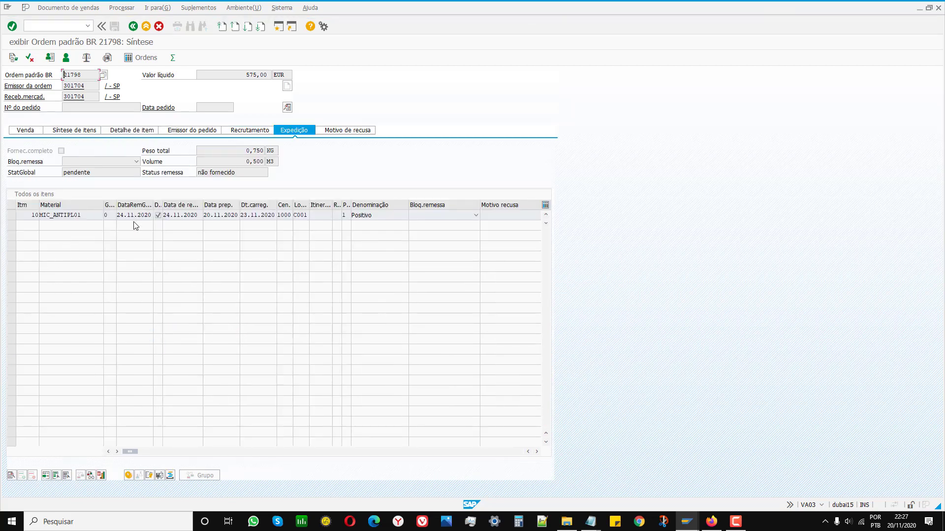
{"action": "left_click", "coordinate": [180, 132]}
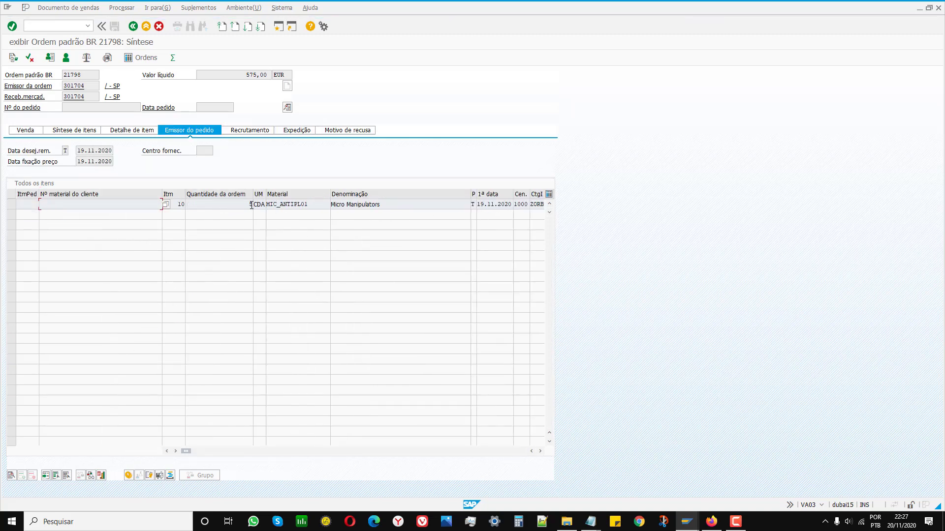
{"action": "left_click", "coordinate": [123, 132]}
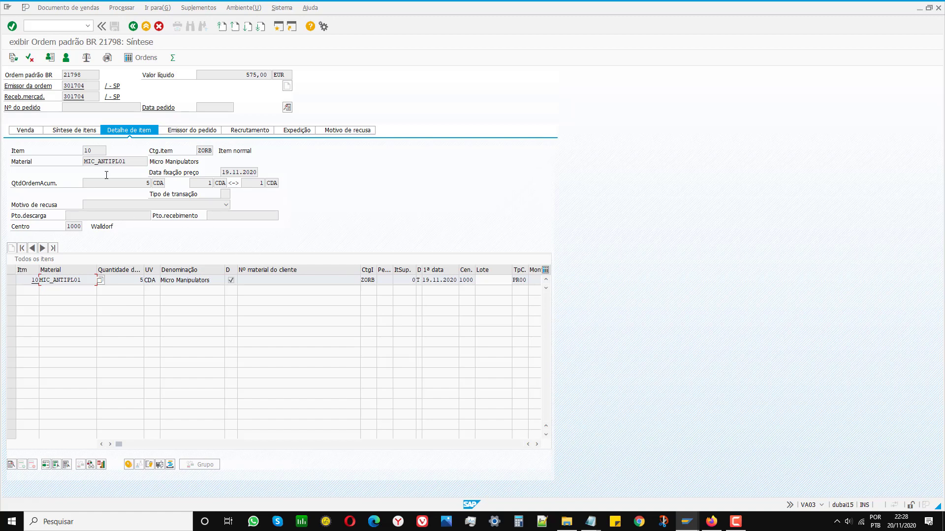
Step: Open the same sales order in change mode with transaction VA02 and enter the details of item 10, MIC_ANTIPL01
{"action": "left_click", "coordinate": [48, 25]}
{"action": "key", "text": "Return"}
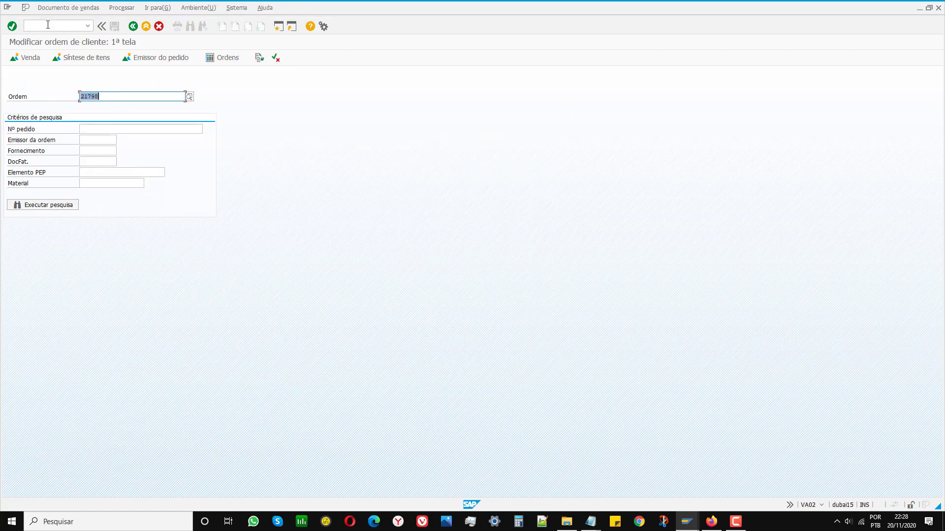
{"action": "key", "text": "Return"}
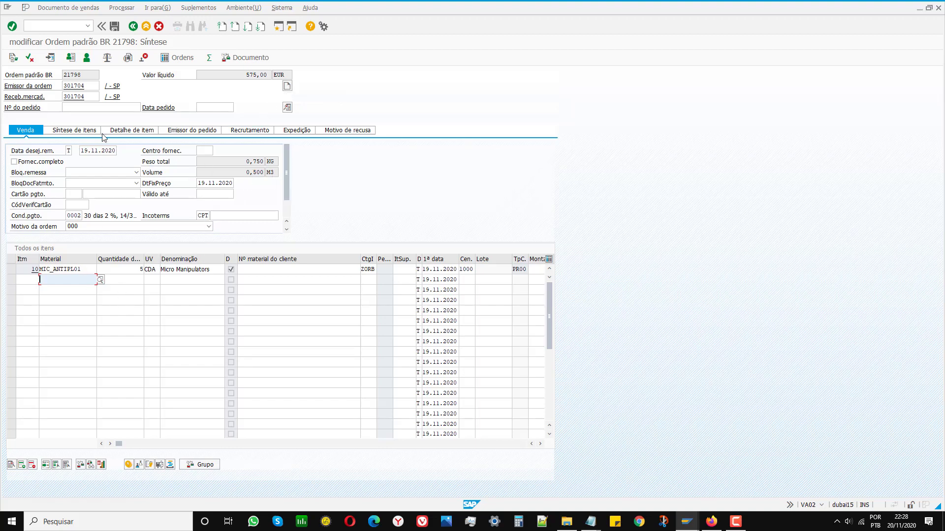
{"action": "double_click", "coordinate": [58, 266]}
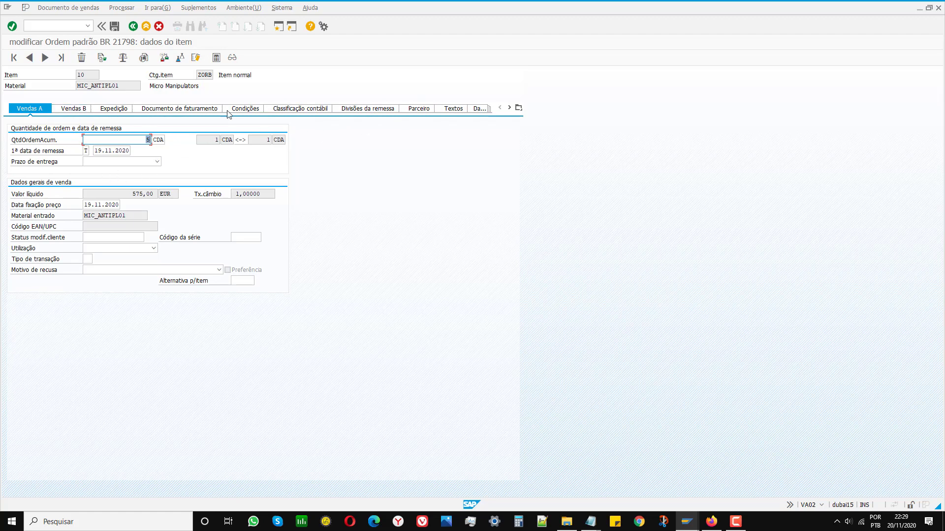
Step: Review item 10's Vendas B and shipping data, and set its billing date to 21.11.2020
{"action": "left_click", "coordinate": [72, 110]}
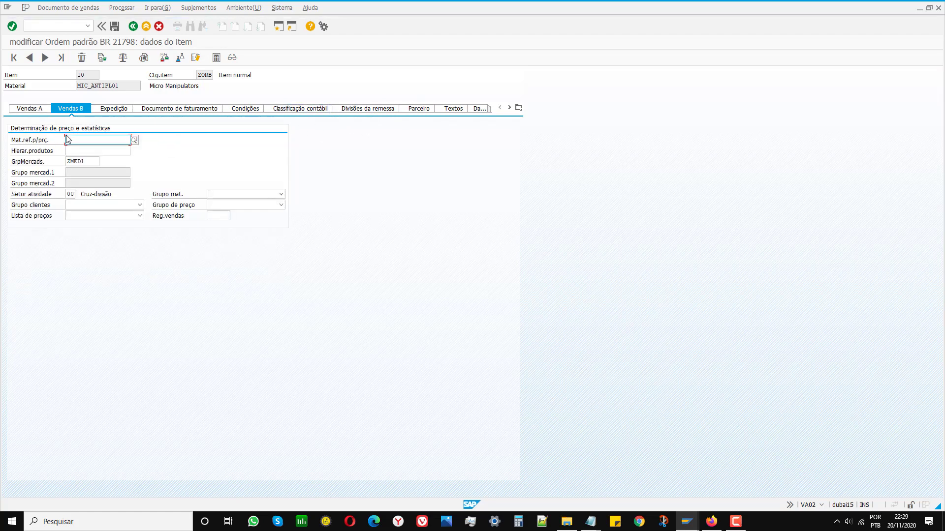
{"action": "left_click", "coordinate": [114, 108]}
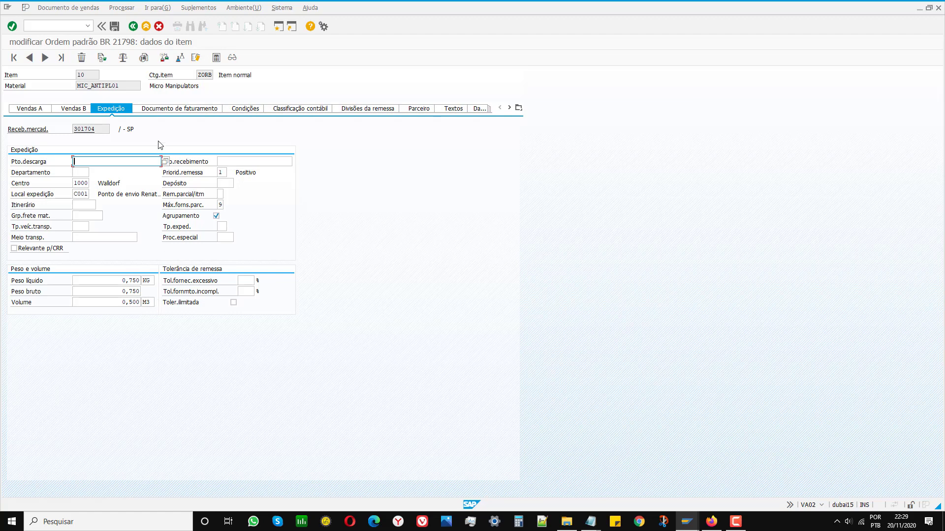
{"action": "left_click", "coordinate": [163, 110]}
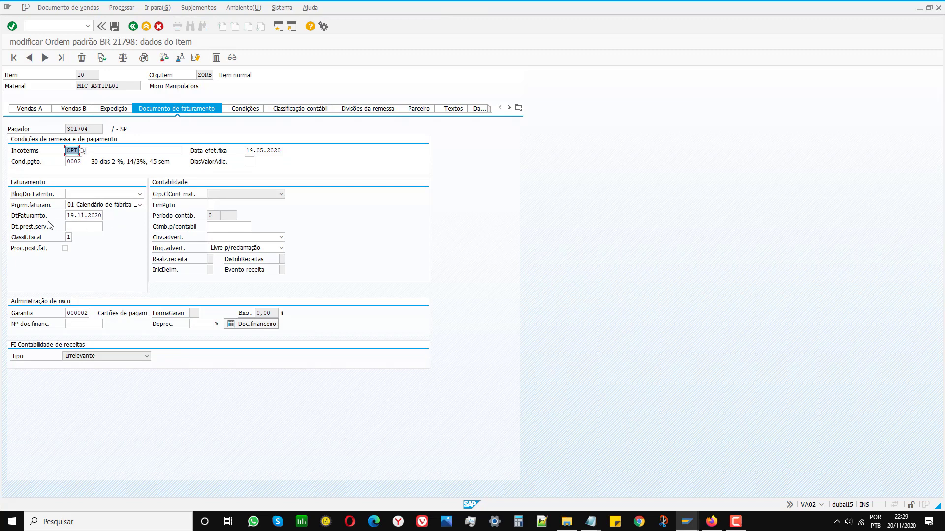
{"action": "left_click", "coordinate": [80, 218]}
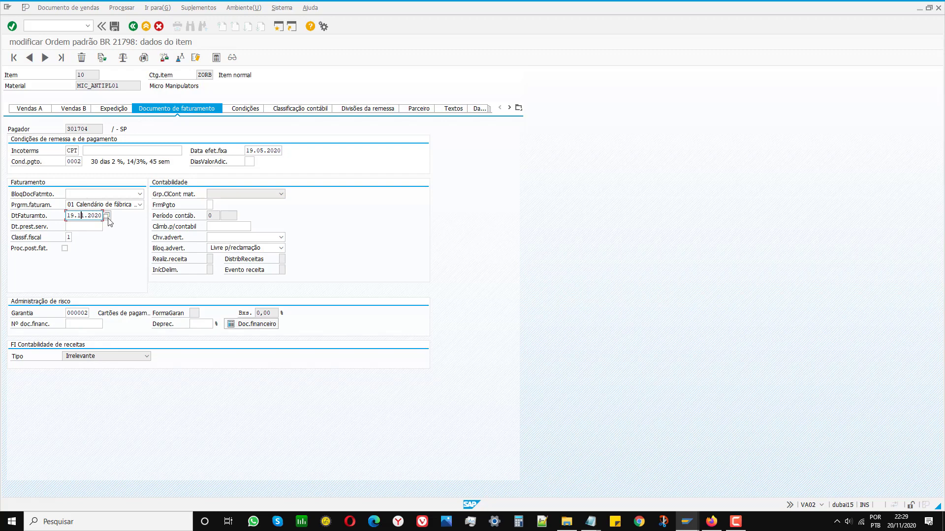
{"action": "key", "text": "Return"}
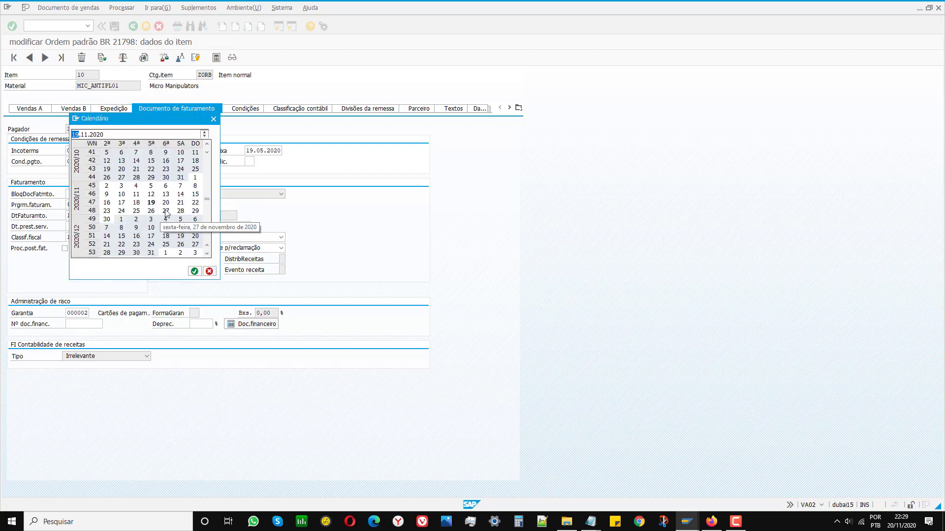
{"action": "double_click", "coordinate": [181, 206]}
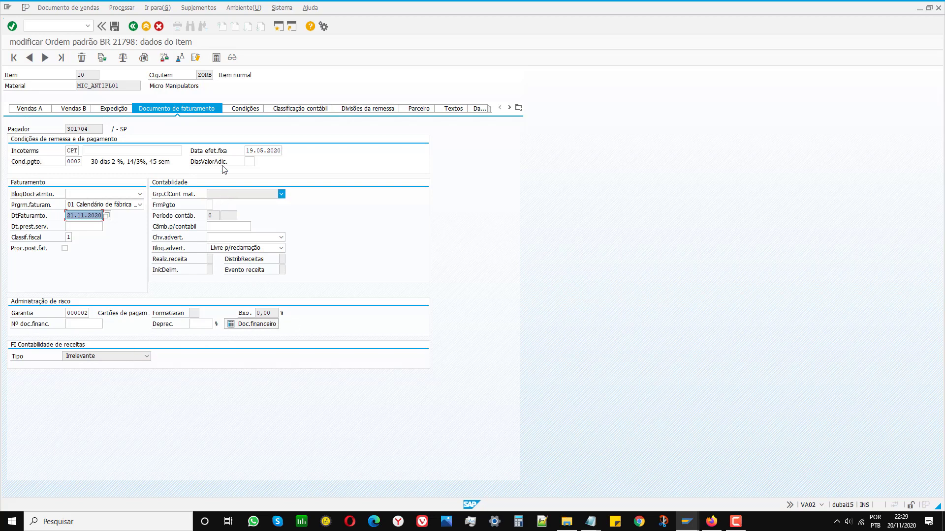
Step: Review the item's conditions and account assignment, and set the schedule lines' delivery time (PrzEntrega) to 003 Três dias
{"action": "left_click", "coordinate": [242, 109]}
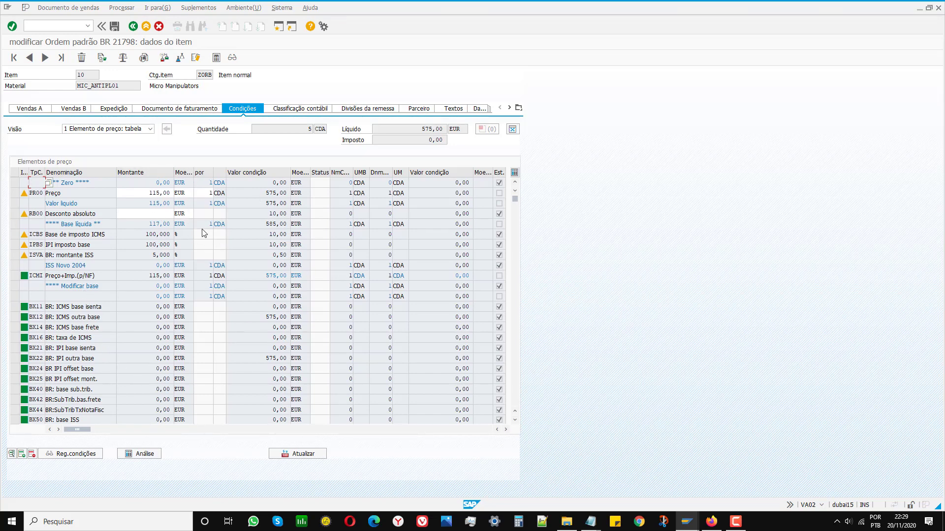
{"action": "left_click", "coordinate": [301, 109]}
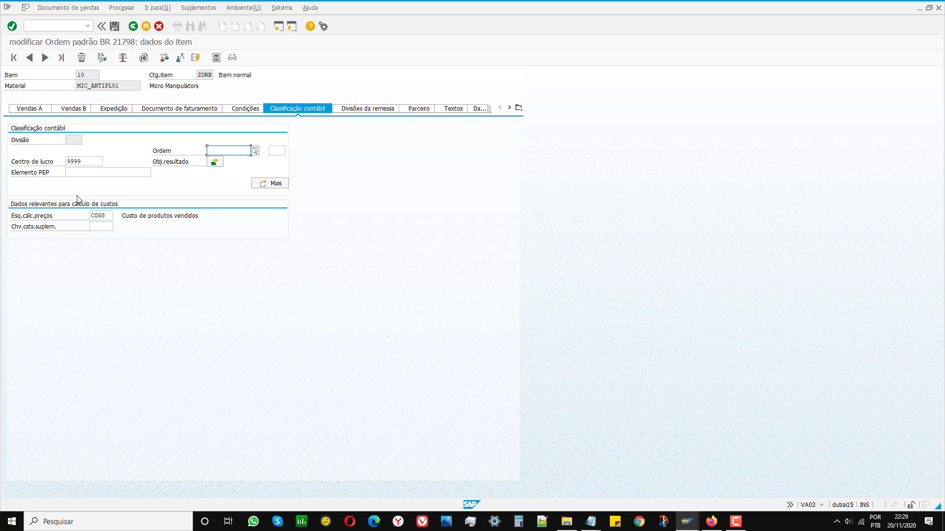
{"action": "left_click", "coordinate": [367, 115]}
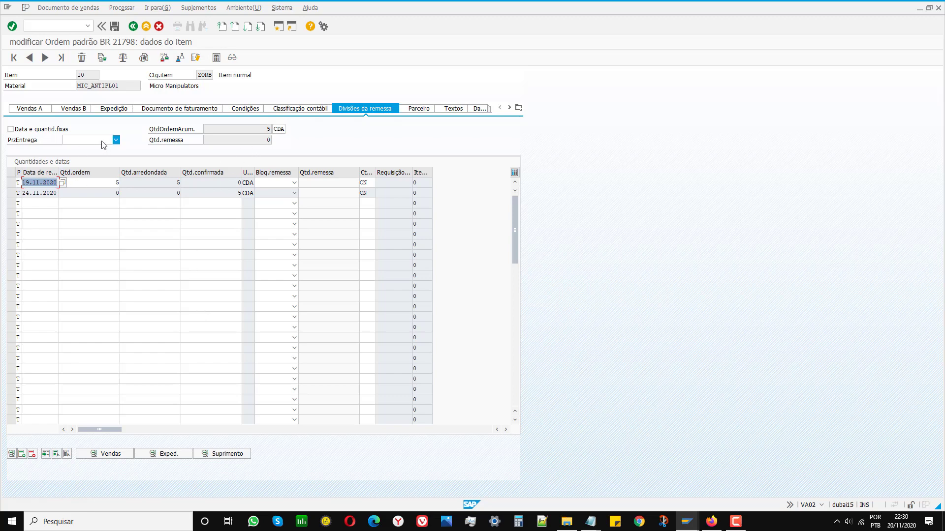
{"action": "left_click", "coordinate": [117, 141]}
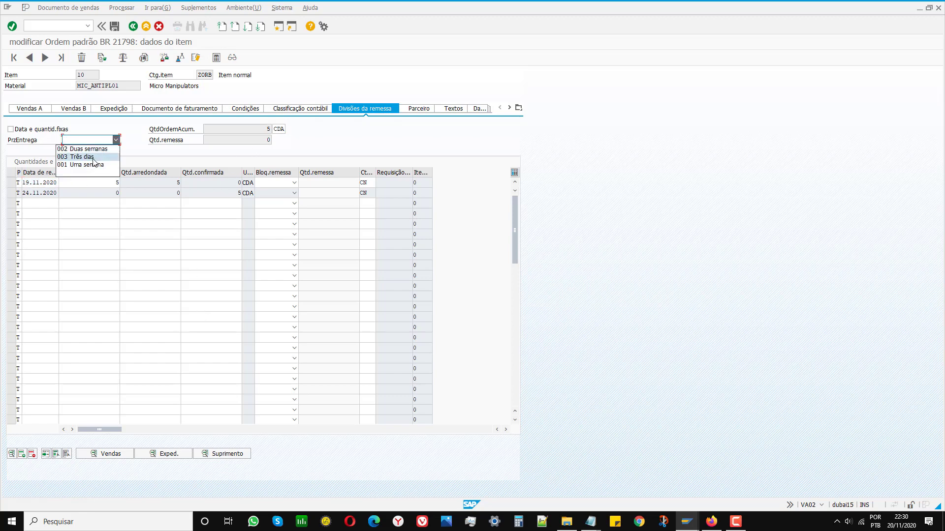
{"action": "left_click", "coordinate": [81, 156]}
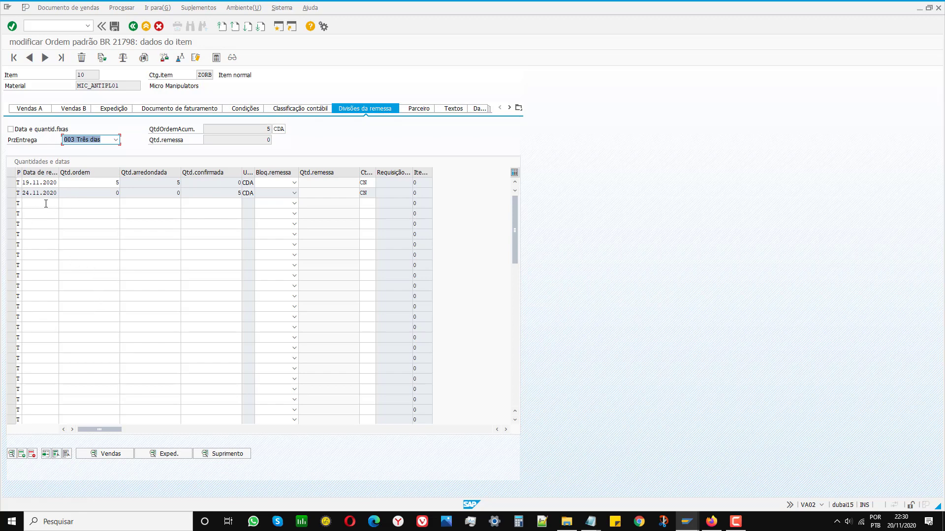
Step: Check the delivery block options for the first schedule line and view the item's partners
{"action": "left_click", "coordinate": [101, 194]}
{"action": "left_click", "coordinate": [294, 182]}
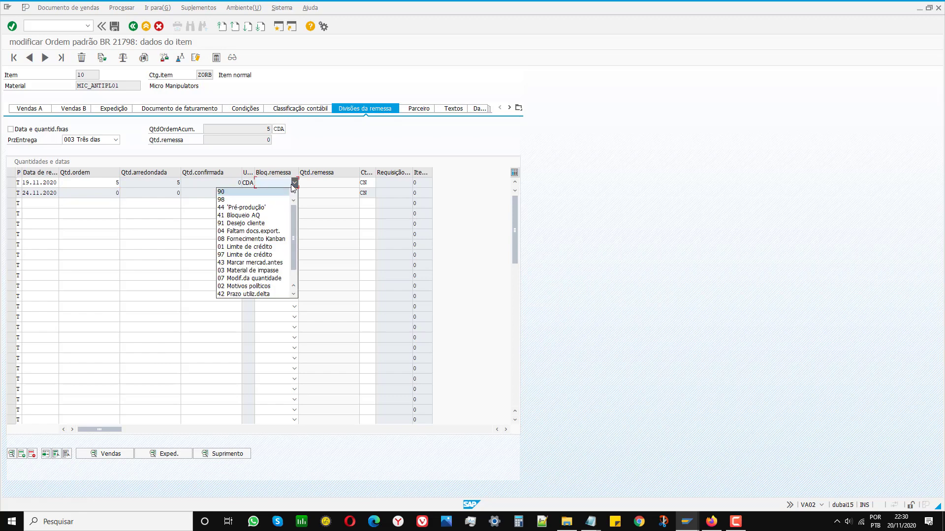
{"action": "left_click", "coordinate": [290, 184]}
{"action": "left_click", "coordinate": [417, 110]}
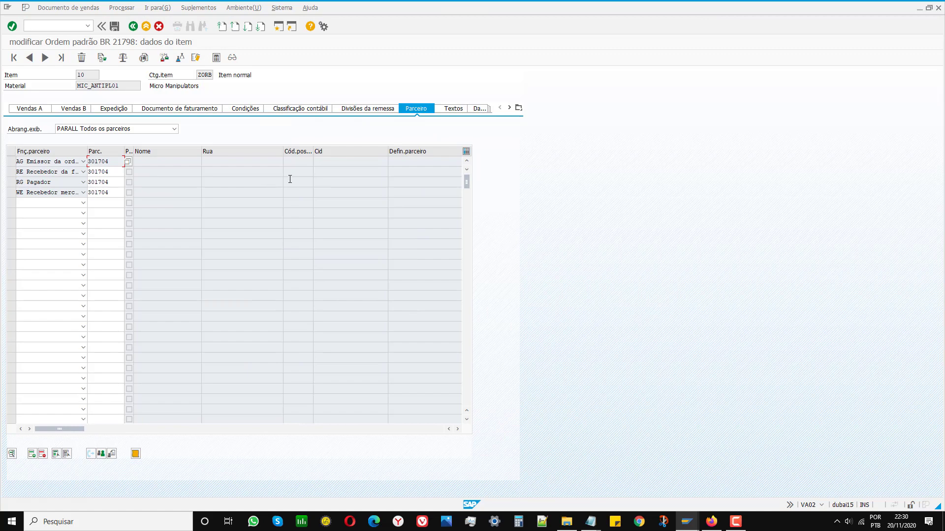
Step: Replace the item's German (DE) sales text with "TESTE DE MATERIAL"
{"action": "left_click", "coordinate": [450, 109]}
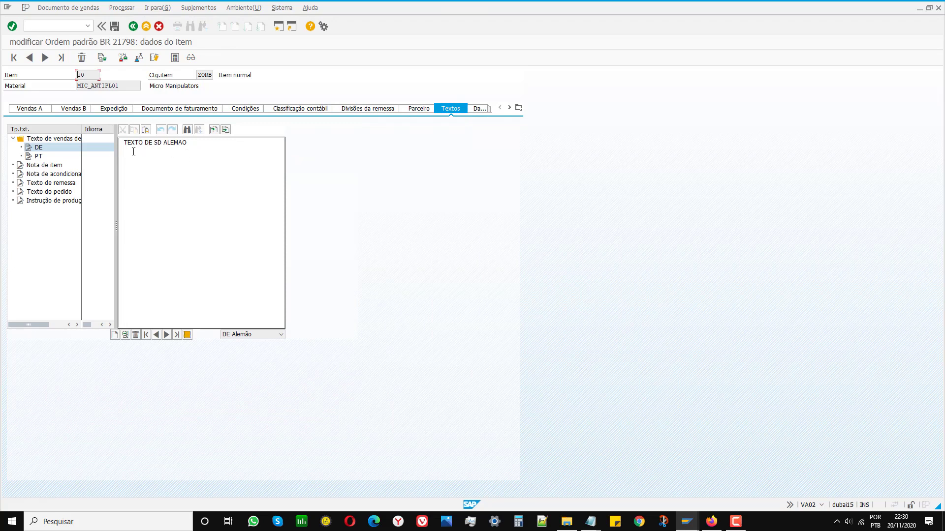
{"action": "left_click_drag", "start_coordinate": [198, 143], "coordinate": [138, 151]}
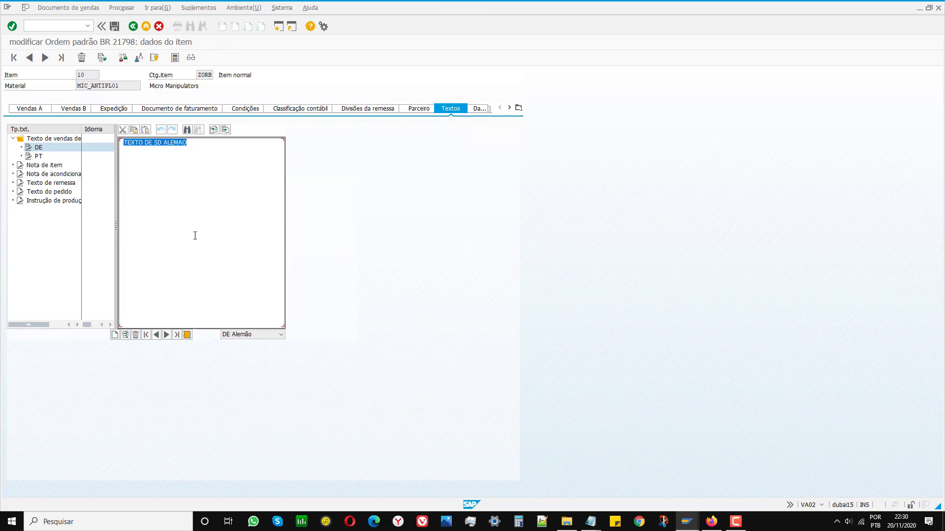
{"action": "type", "text": "TES"}
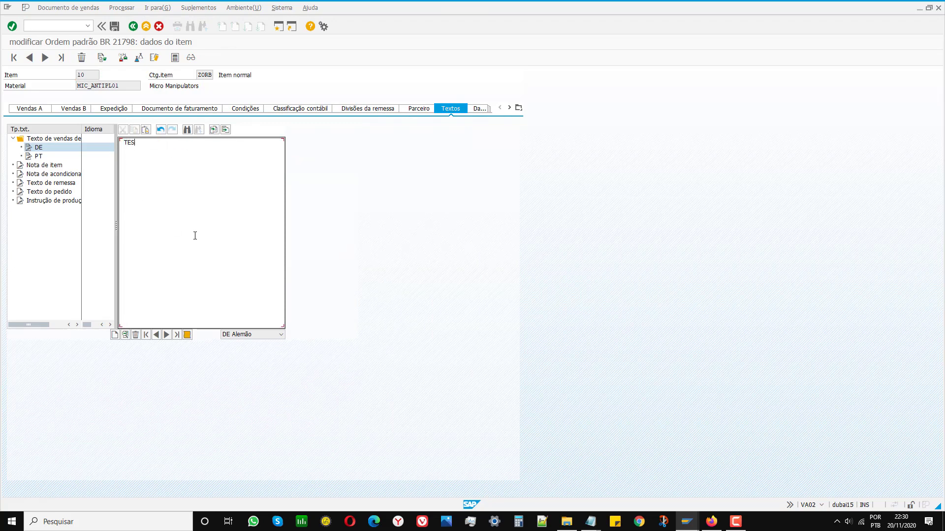
{"action": "type", "text": "TE DE MATERIAL"}
Step: View the item's purchase order data and check which further item data sections are available
{"action": "left_click", "coordinate": [478, 108]}
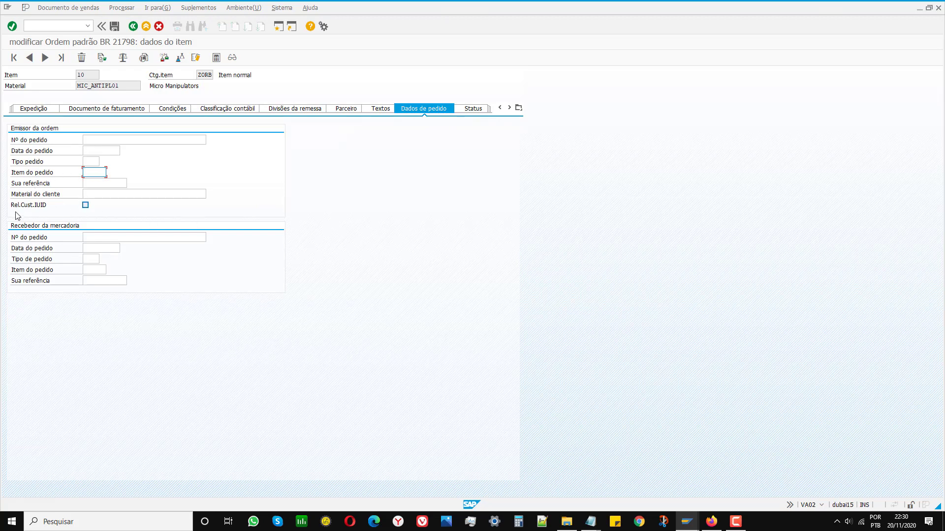
{"action": "left_click", "coordinate": [509, 108]}
{"action": "left_click", "coordinate": [510, 108]}
{"action": "left_click", "coordinate": [510, 108]}
{"action": "left_click", "coordinate": [510, 107]}
{"action": "left_click", "coordinate": [510, 108]}
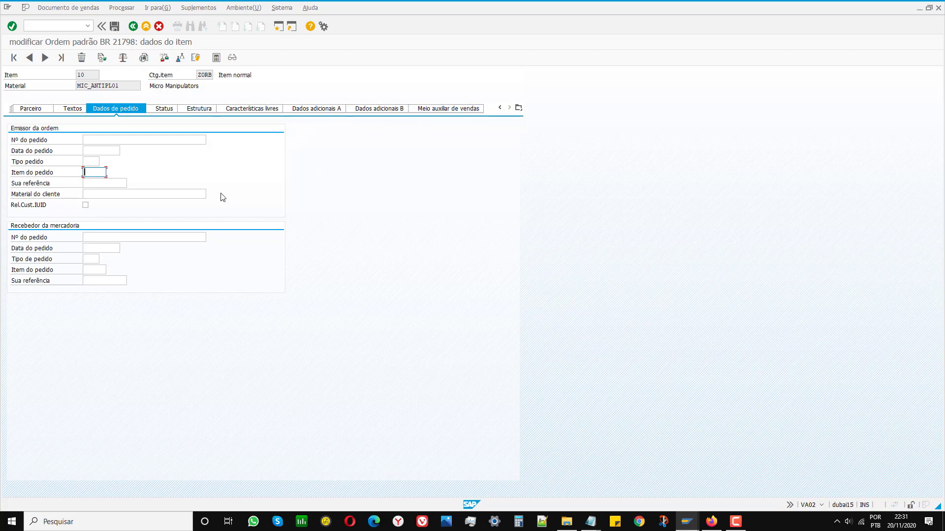
Step: Return to the order overview, narrow the customer material number column and save the order
{"action": "left_click", "coordinate": [133, 26]}
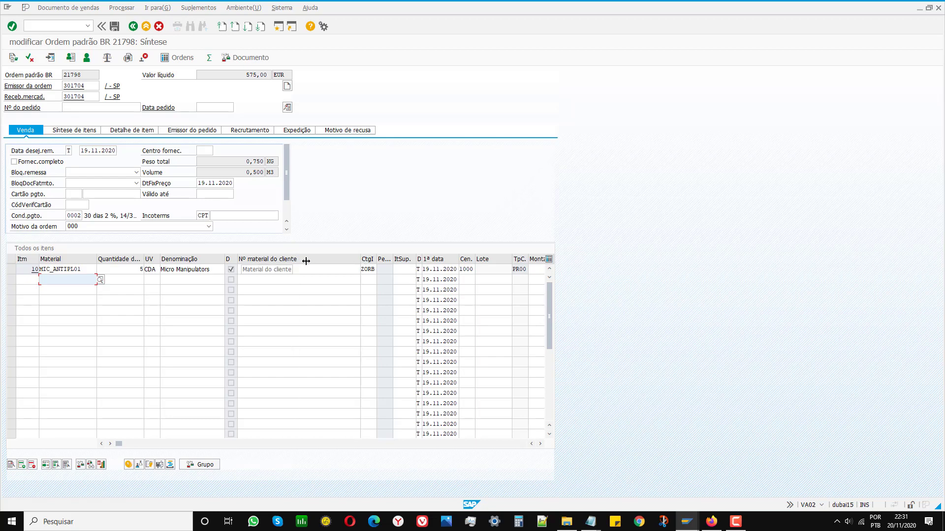
{"action": "left_click_drag", "start_coordinate": [306, 261], "coordinate": [305, 262]}
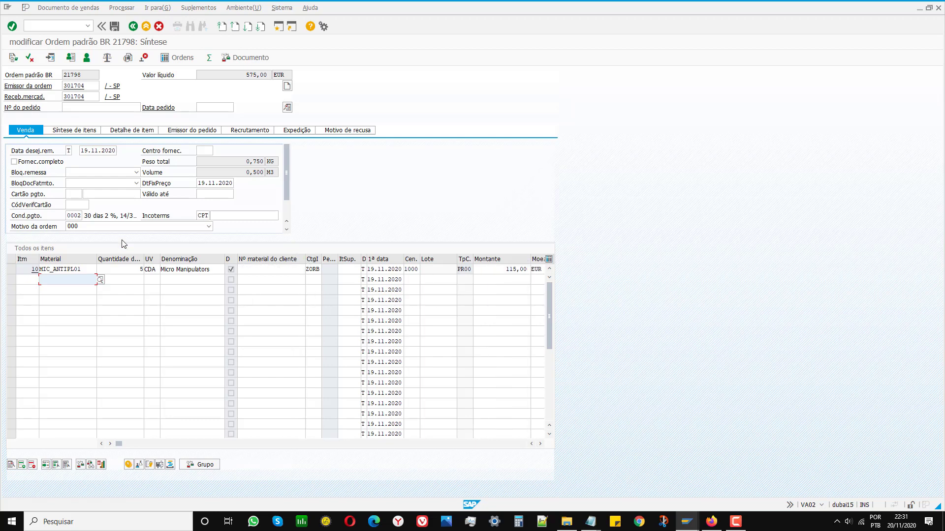
{"action": "left_click", "coordinate": [115, 28]}
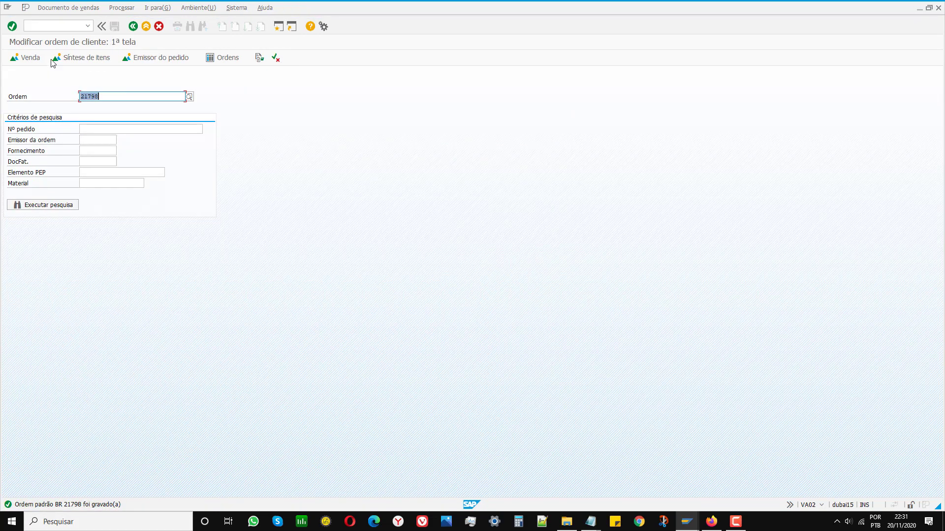
Step: Display the saved sales order again with transaction VA03 (/NVA03)
{"action": "left_click", "coordinate": [53, 26]}
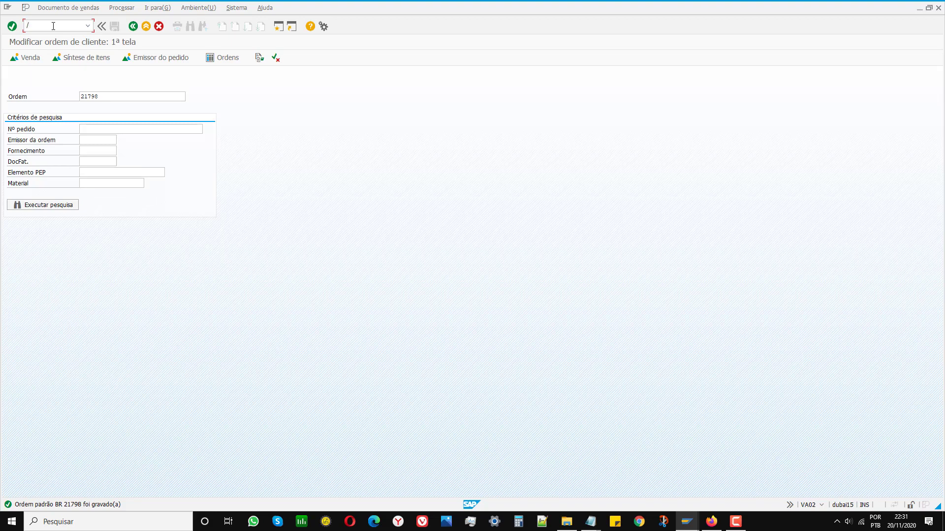
{"action": "type", "text": "/NVA03"}
{"action": "key", "text": "Return"}
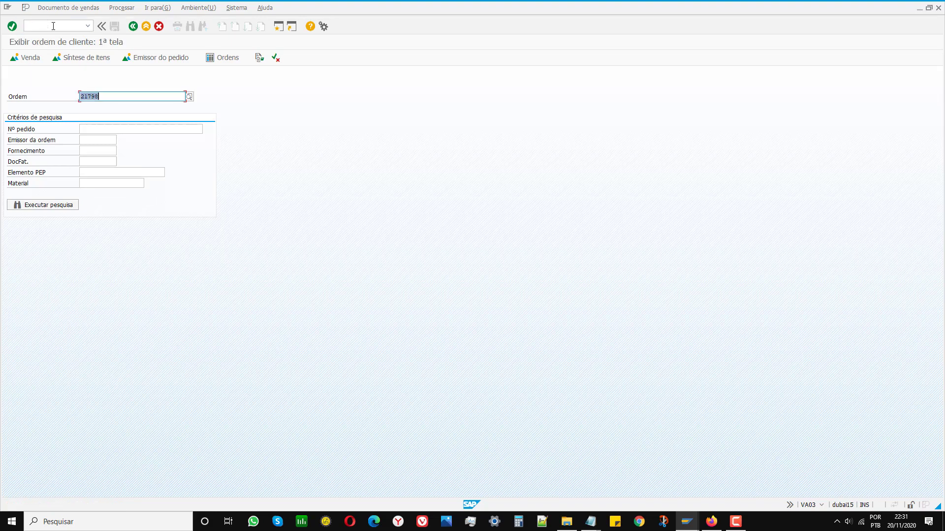
{"action": "key", "text": "Return"}
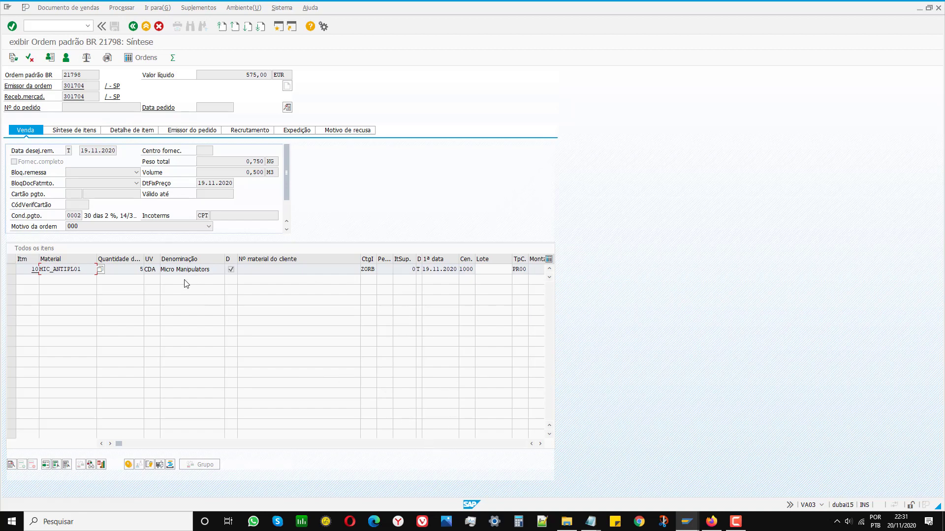
{"action": "left_click", "coordinate": [54, 26]}
{"action": "key", "text": "Return"}
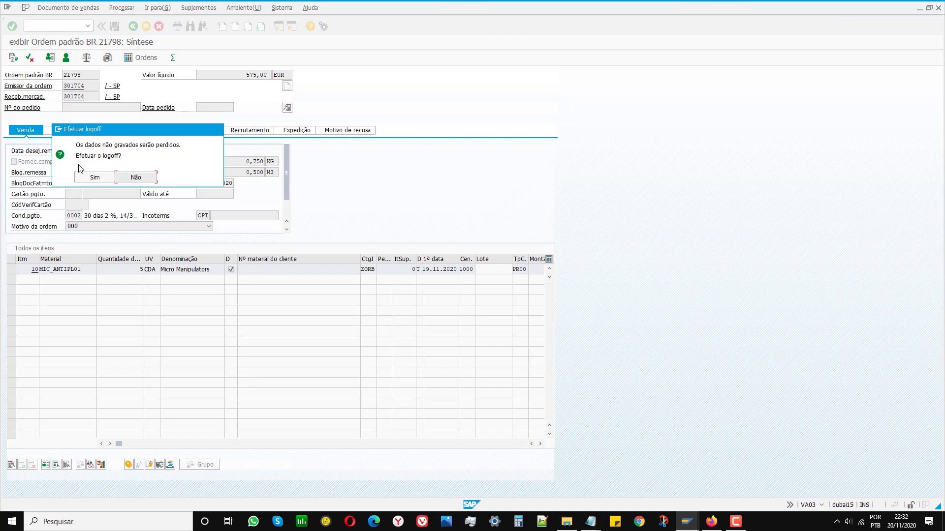
{"action": "left_click", "coordinate": [135, 178]}
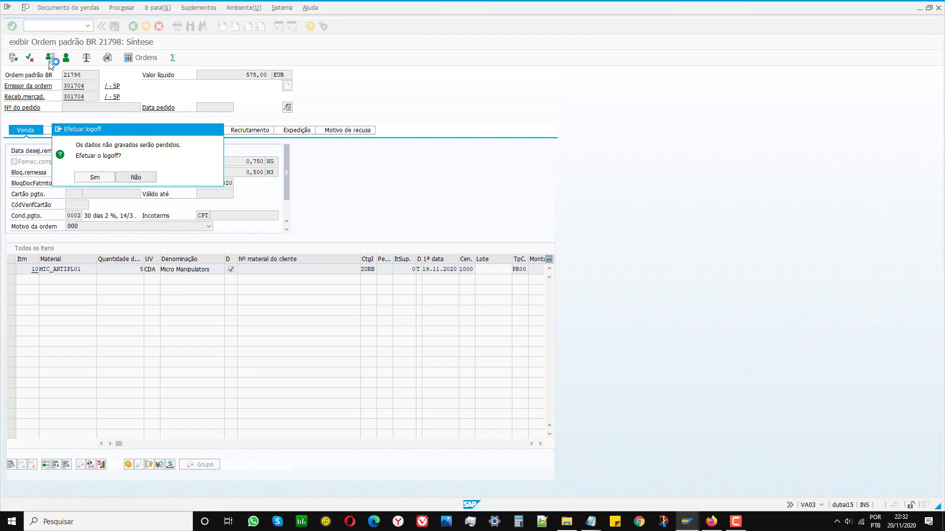
Step: Leave the order display with the /N command and return to the SAP Easy Access screen
{"action": "left_click", "coordinate": [54, 26]}
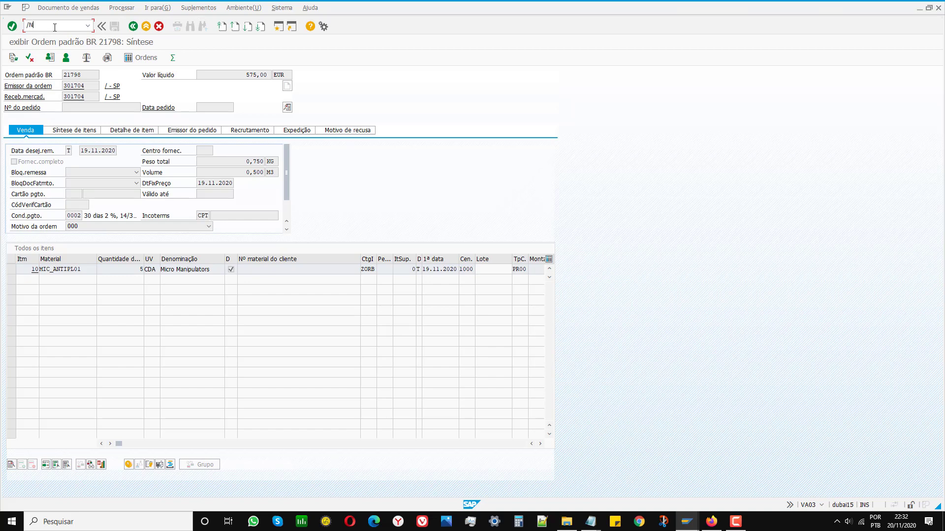
{"action": "key", "text": "Return"}
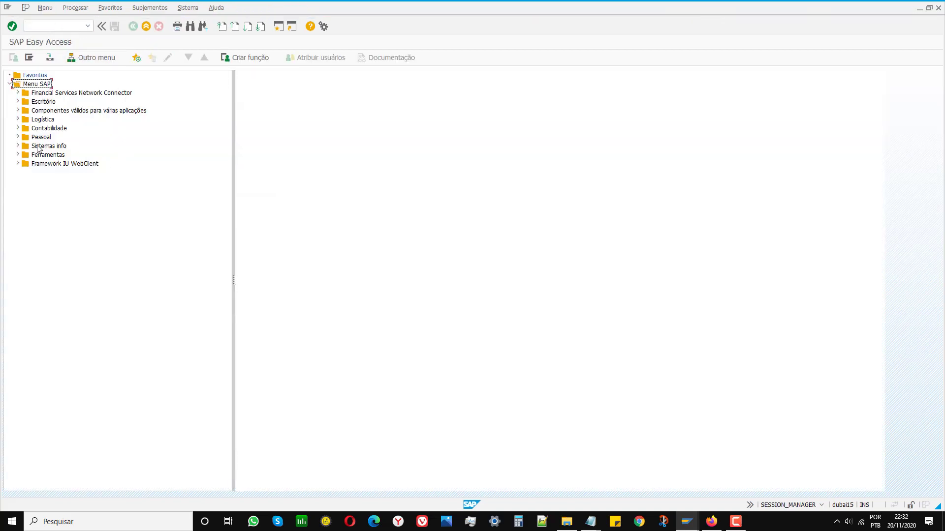